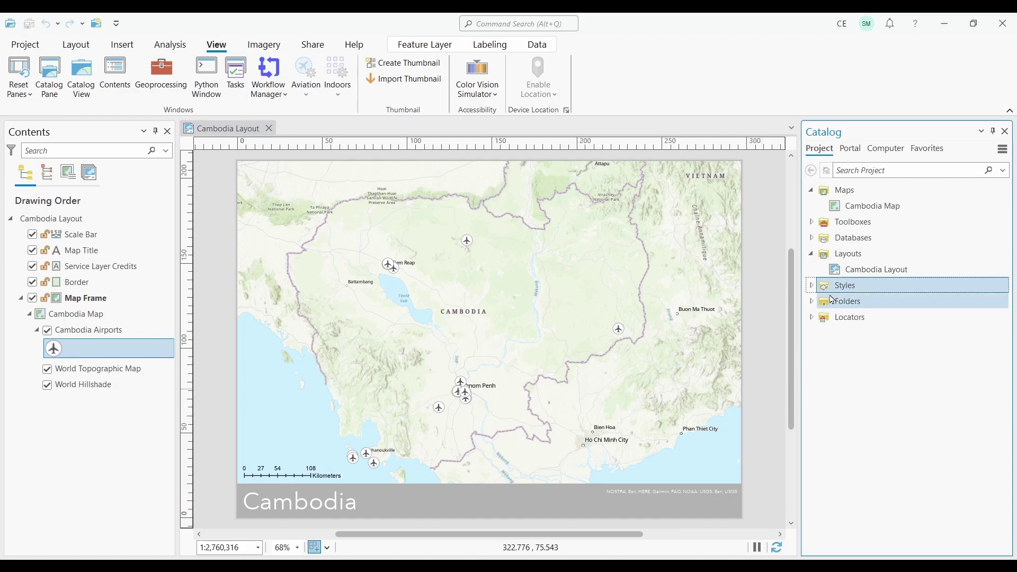
- Copy Cambodia Layout in the Catalog and paste it into Layouts as Cambodia Layout1
{"action": "right_click", "coordinate": [858, 272]}
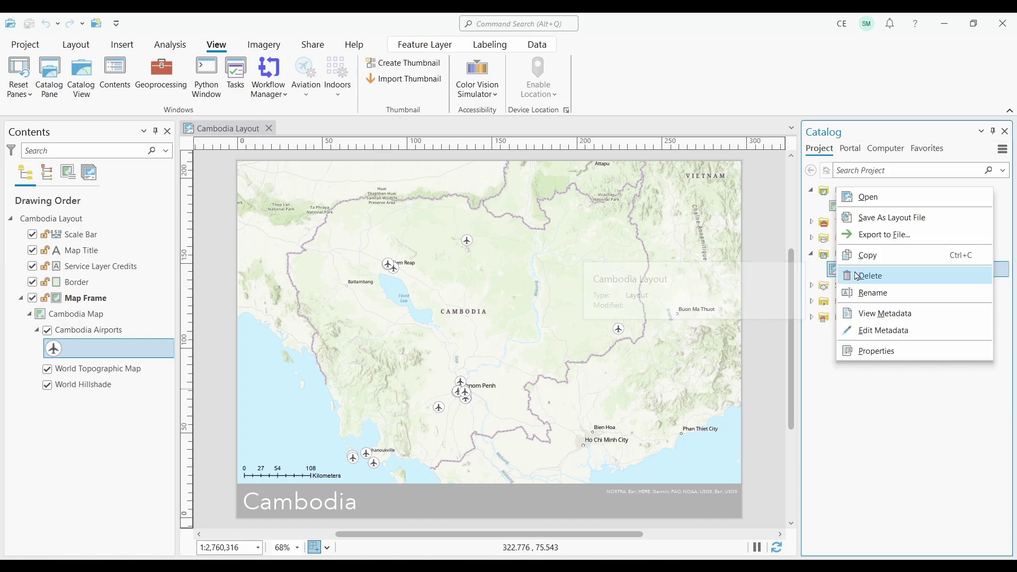
{"action": "left_click", "coordinate": [852, 257]}
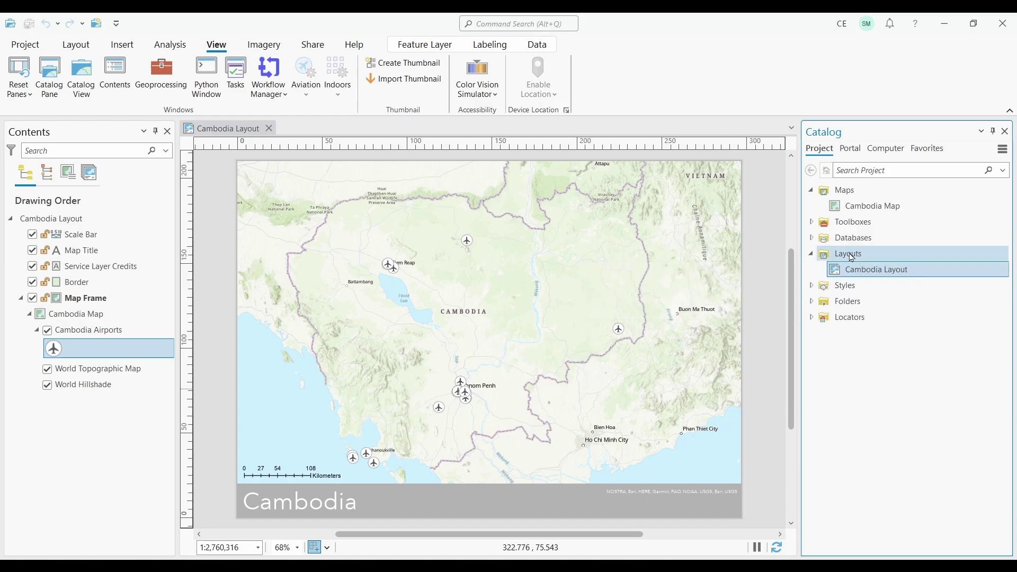
{"action": "left_click", "coordinate": [852, 256]}
{"action": "right_click", "coordinate": [851, 258]}
{"action": "left_click", "coordinate": [861, 238]}
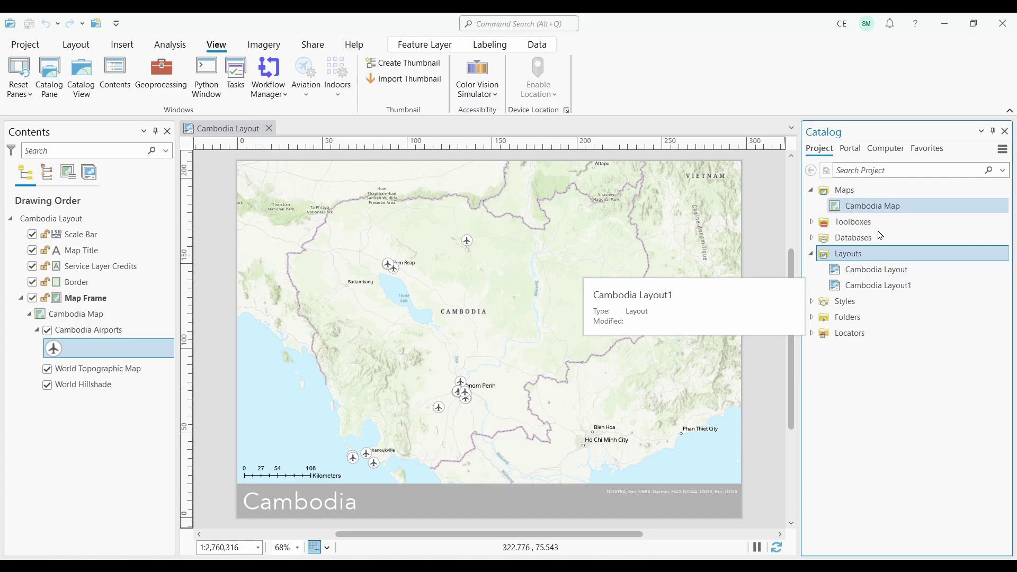
- In Cambodia Layout1, change the Cambodia Airports symbol to a red Circle 3
{"action": "double_click", "coordinate": [875, 287]}
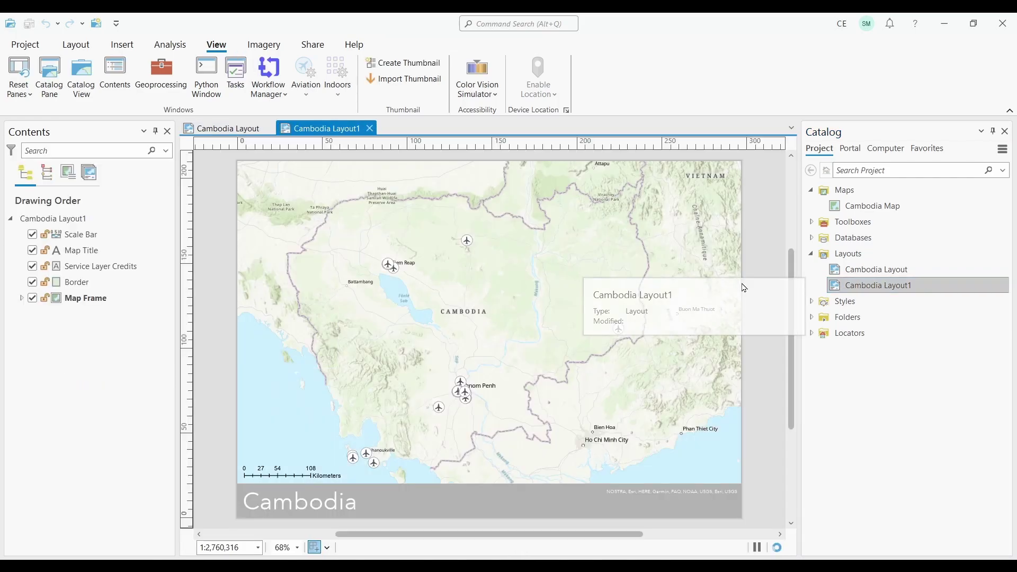
{"action": "left_click", "coordinate": [21, 298]}
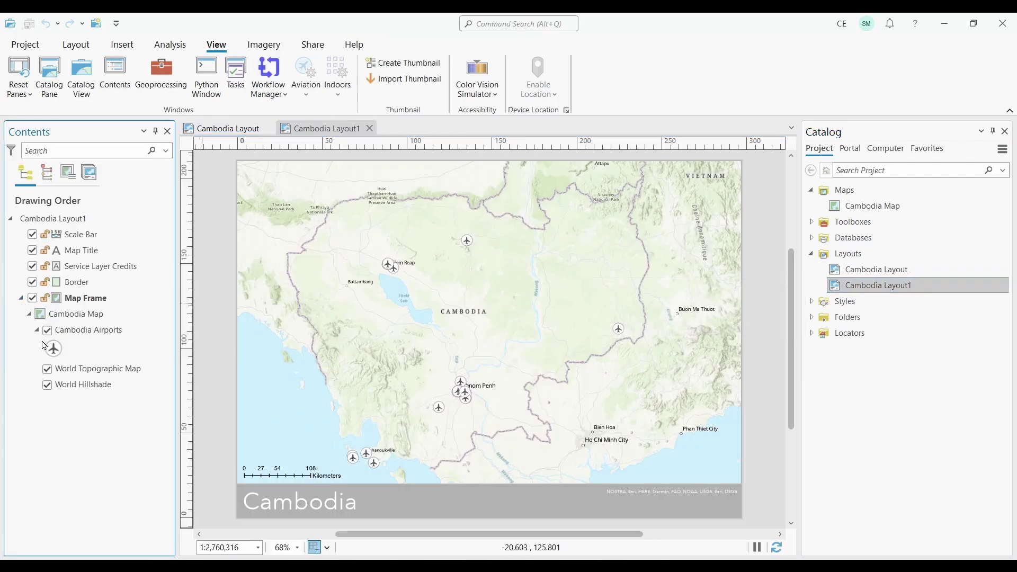
{"action": "left_click", "coordinate": [45, 347]}
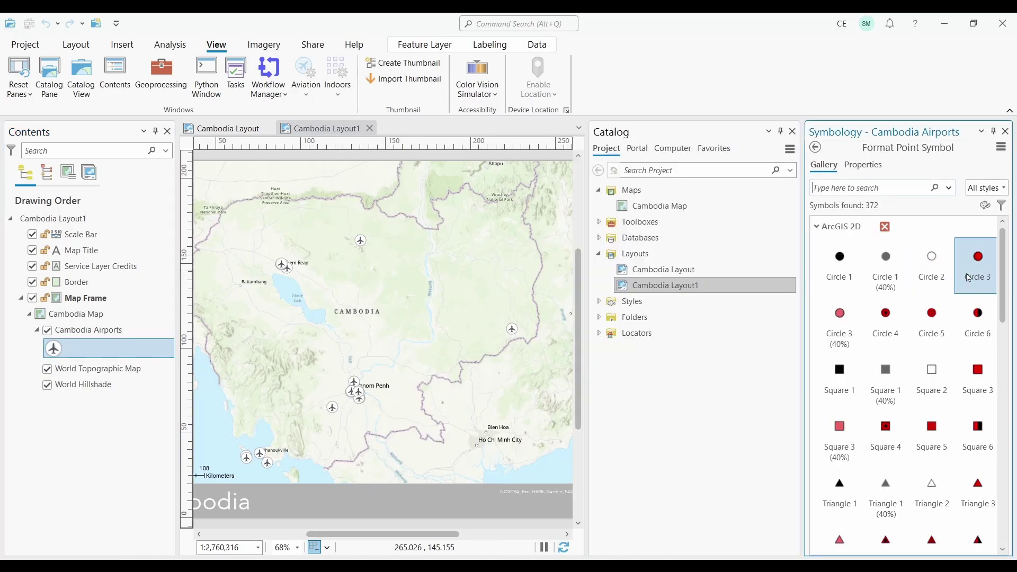
{"action": "left_click", "coordinate": [968, 277]}
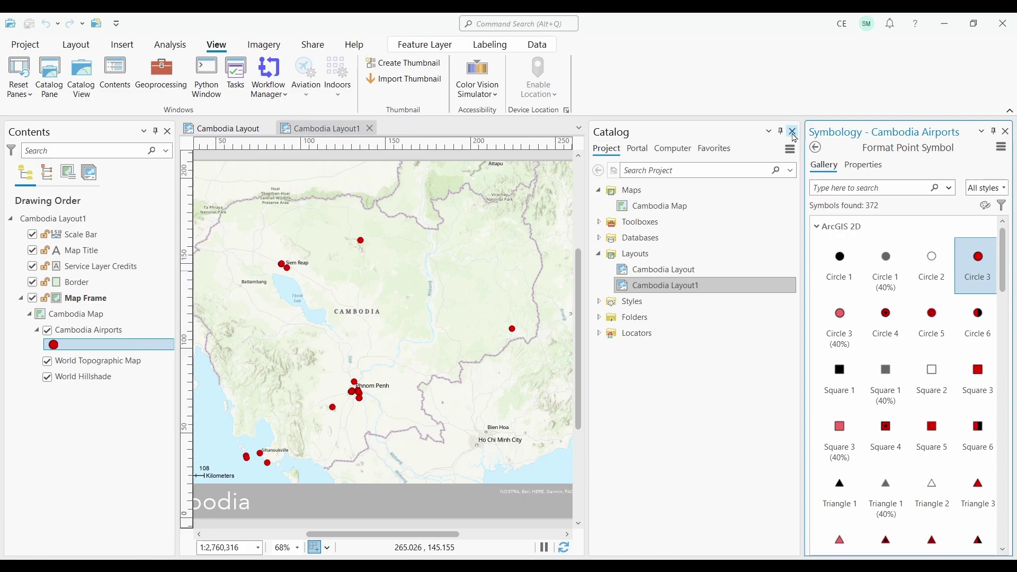
- Compare both layouts, which both show red circle airports, then close the symbology settings
{"action": "left_click", "coordinate": [792, 132]}
{"action": "left_click", "coordinate": [252, 128]}
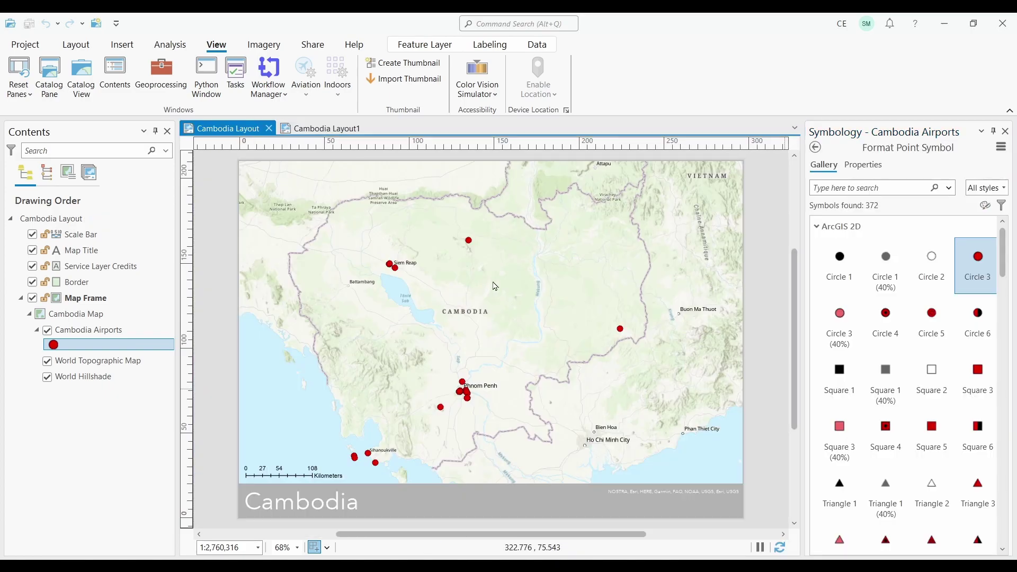
{"action": "left_click", "coordinate": [323, 129]}
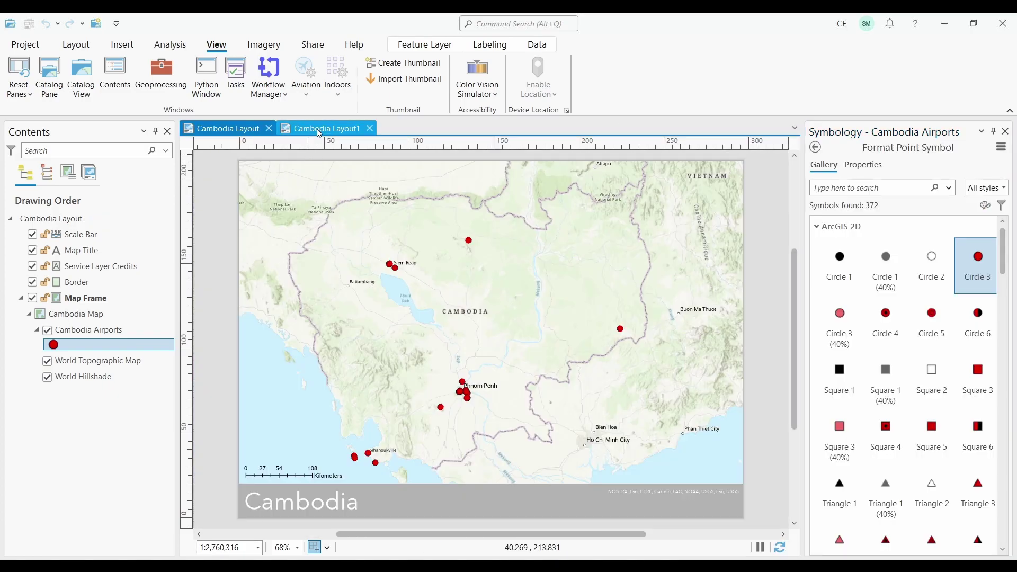
{"action": "left_click", "coordinate": [238, 129]}
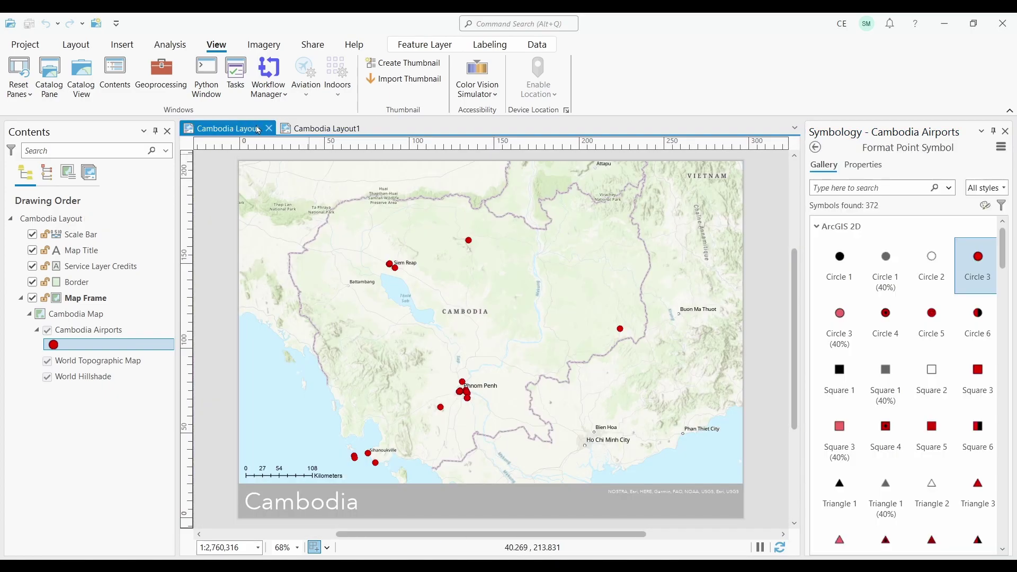
{"action": "left_click", "coordinate": [310, 128]}
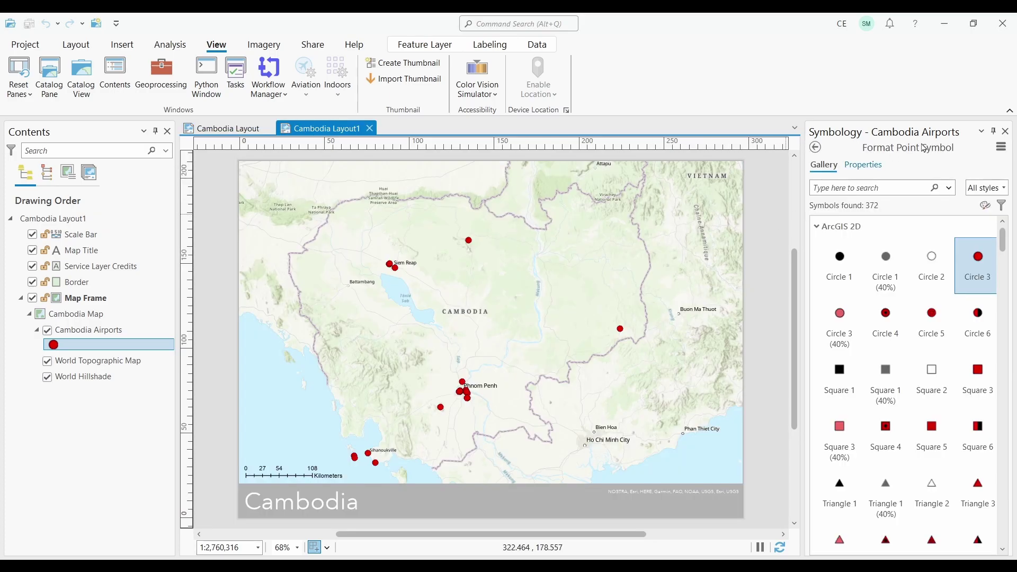
{"action": "left_click", "coordinate": [1005, 131]}
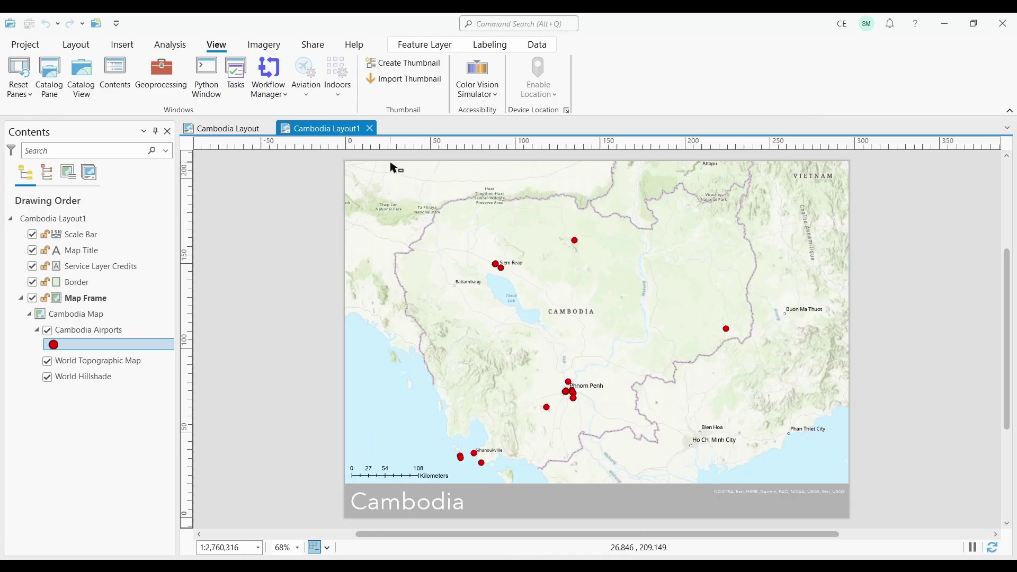
- Delete Cambodia Layout1 from the project's Layouts and confirm the deletion
{"action": "left_click", "coordinate": [55, 100]}
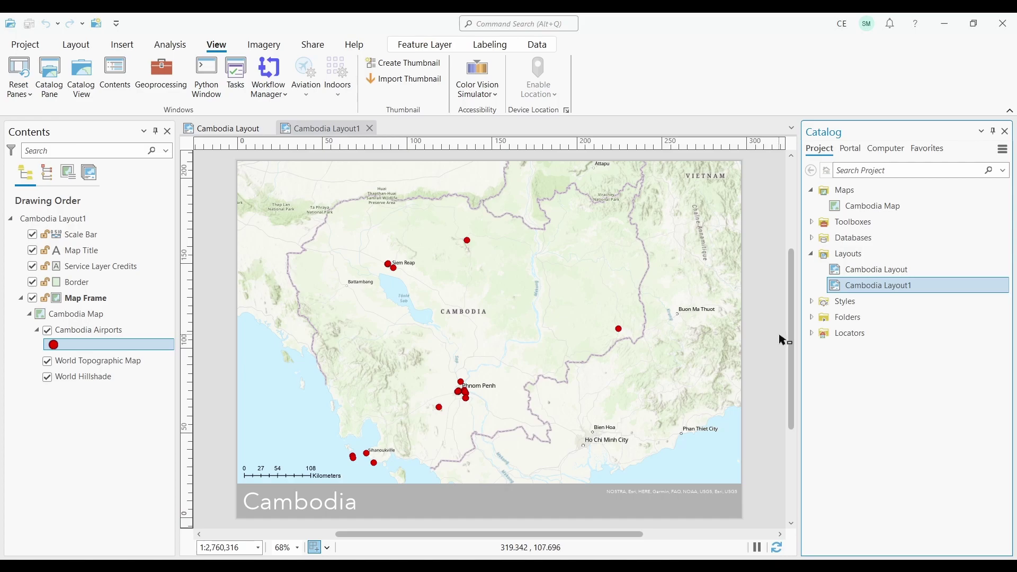
{"action": "right_click", "coordinate": [851, 288]}
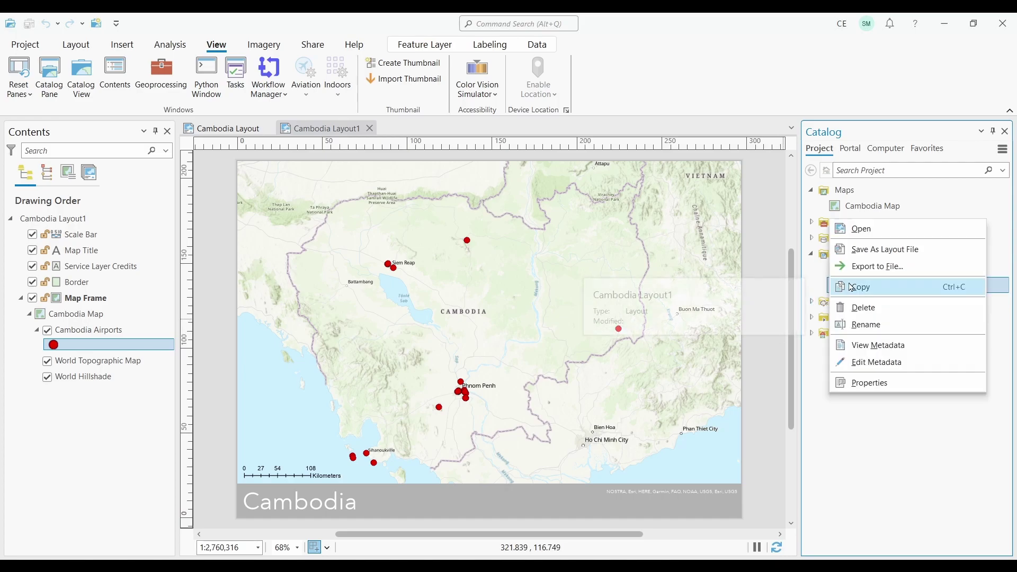
{"action": "left_click", "coordinate": [876, 312]}
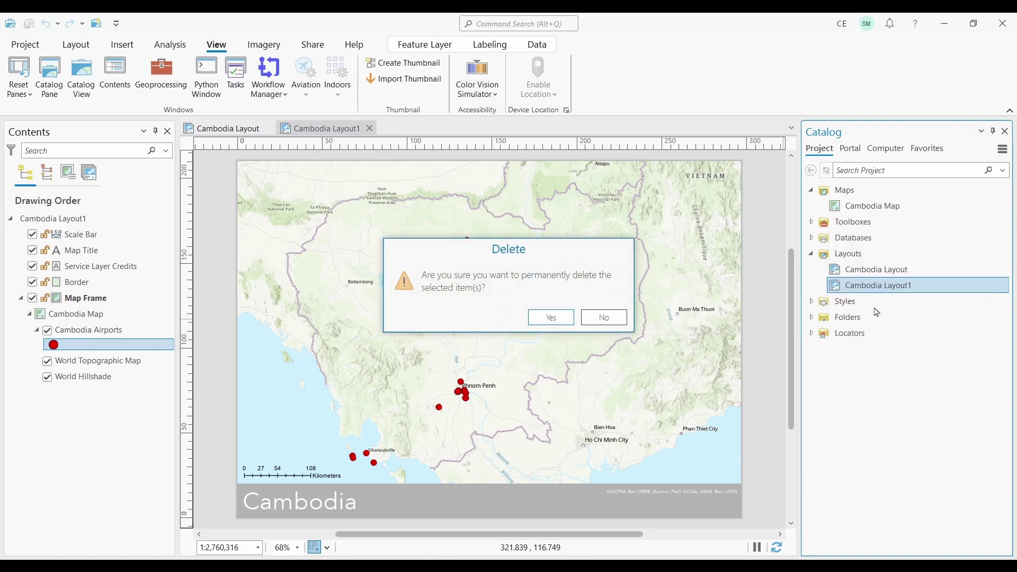
{"action": "left_click", "coordinate": [560, 317]}
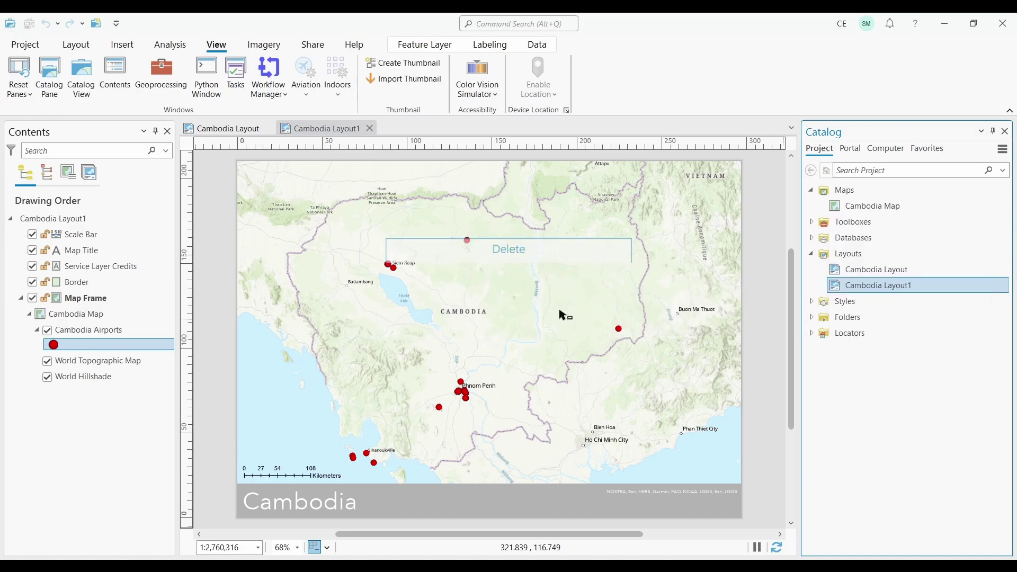
- Bring up the actions for Cambodia Layout in the Catalog pane
{"action": "right_click", "coordinate": [896, 274]}
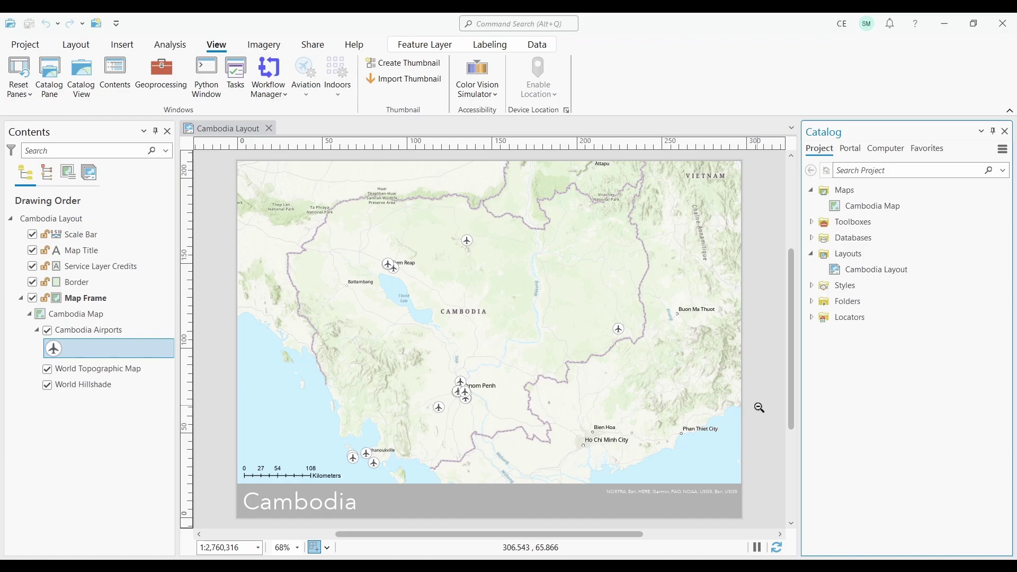
- Import Cambodia Layout.pagx into Layouts, creating Cambodia Layout1 with its own Cambodia Map1
{"action": "left_click", "coordinate": [850, 256]}
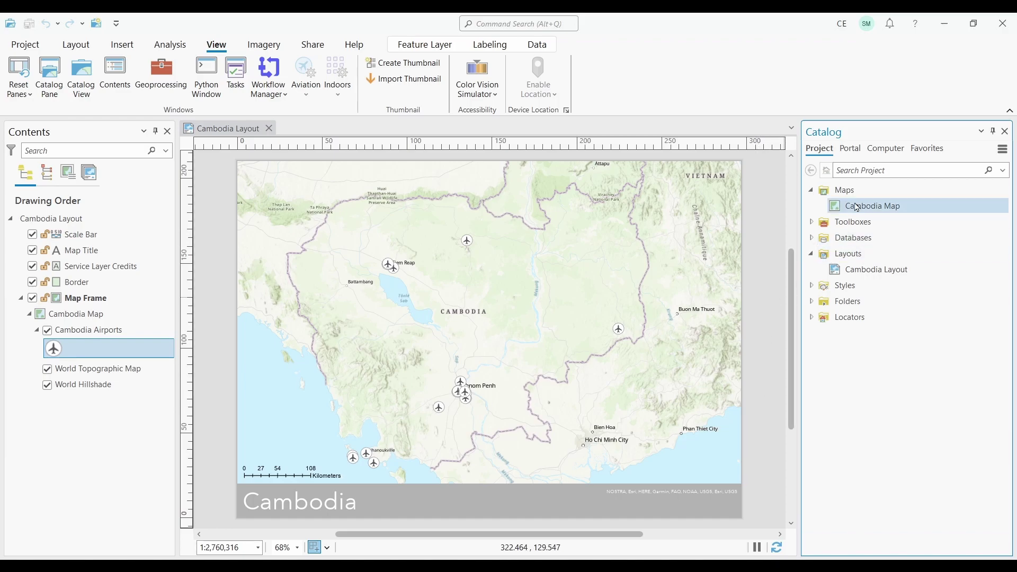
{"action": "right_click", "coordinate": [848, 255]}
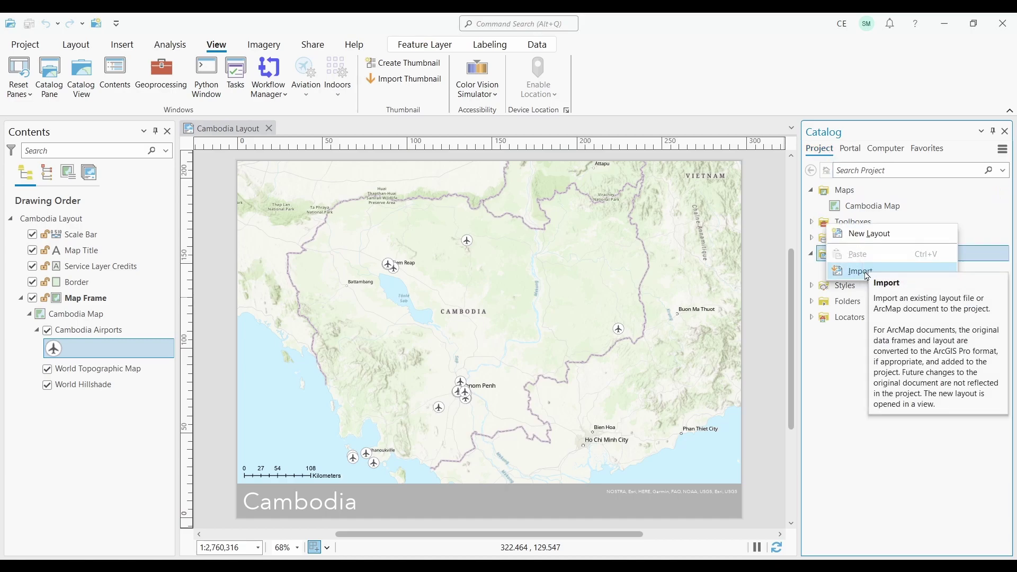
{"action": "left_click", "coordinate": [854, 271]}
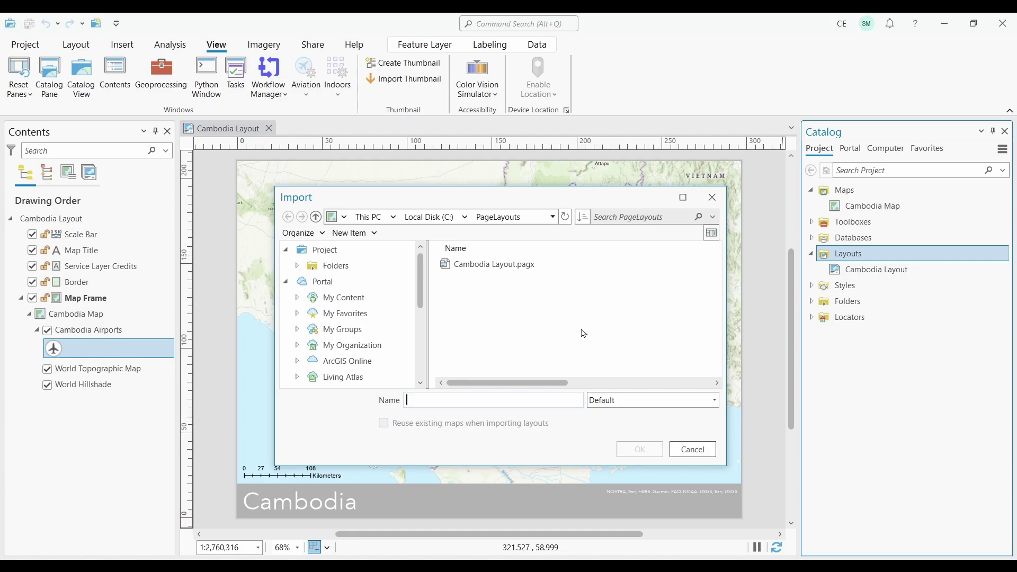
{"action": "double_click", "coordinate": [491, 264]}
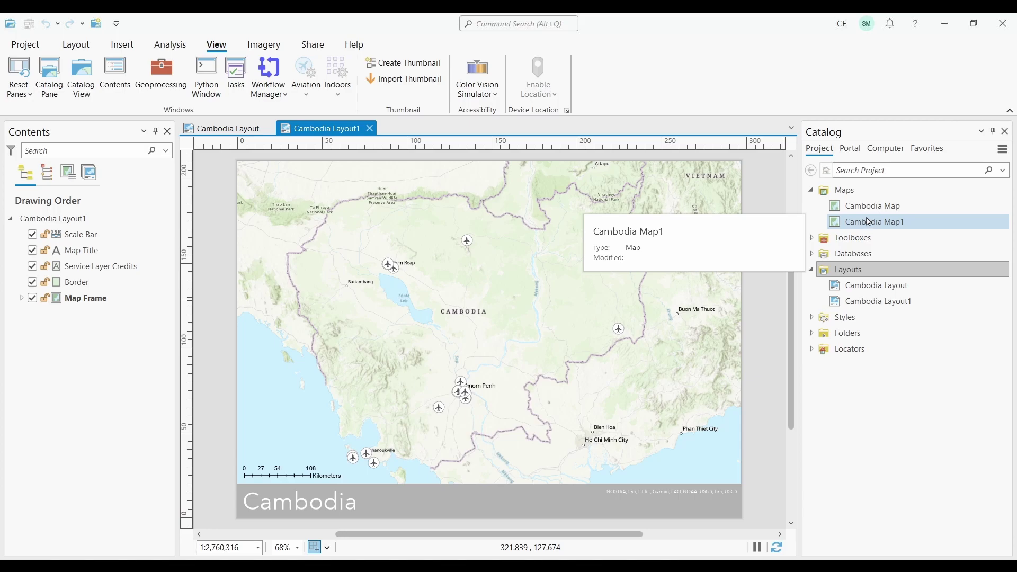
- Make Cambodia Layout1's airports red Circle 3 and confirm Cambodia Layout keeps airplane symbols
{"action": "left_click", "coordinate": [21, 301]}
{"action": "left_click", "coordinate": [54, 349]}
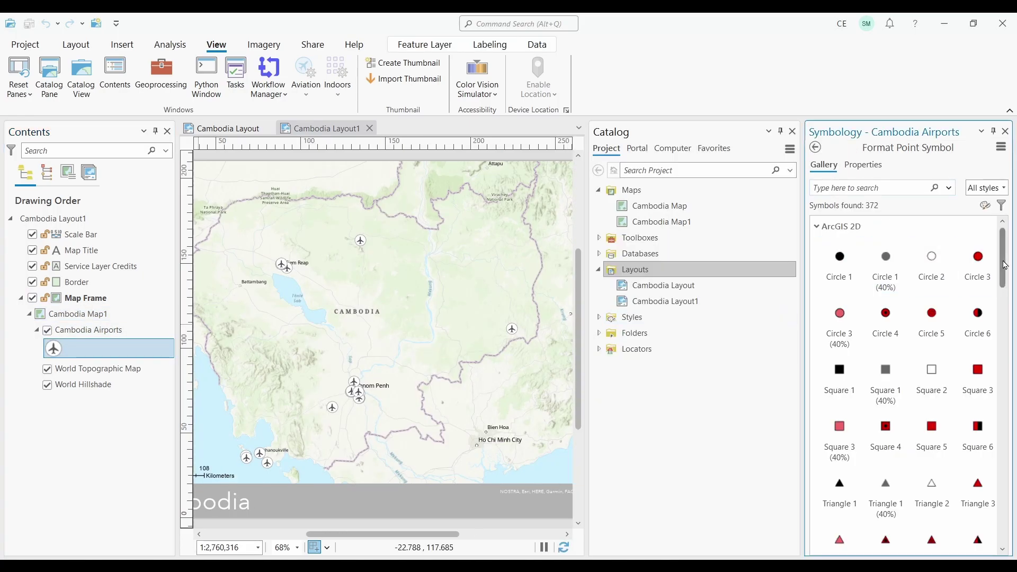
{"action": "left_click", "coordinate": [978, 257]}
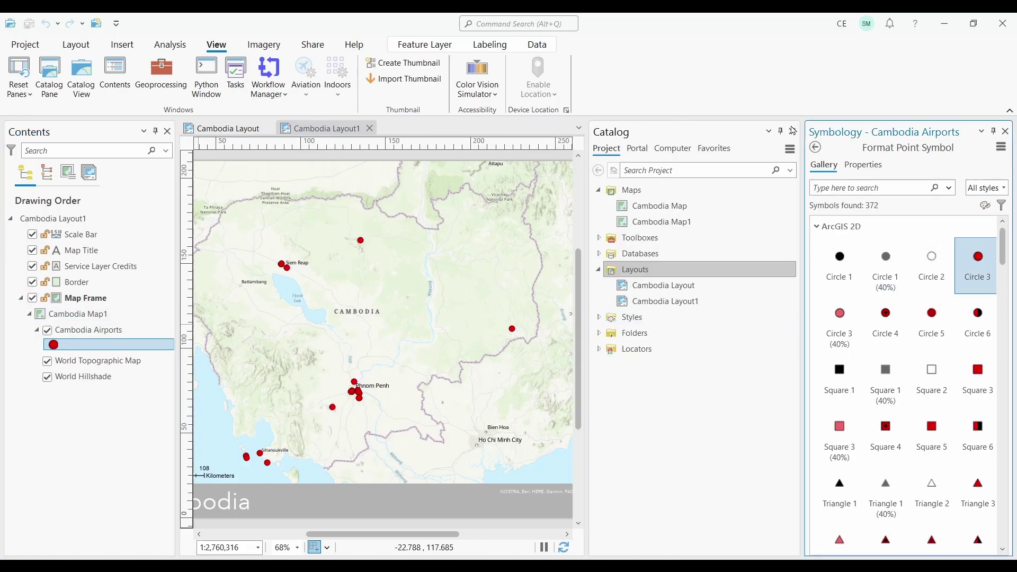
{"action": "left_click", "coordinate": [793, 130]}
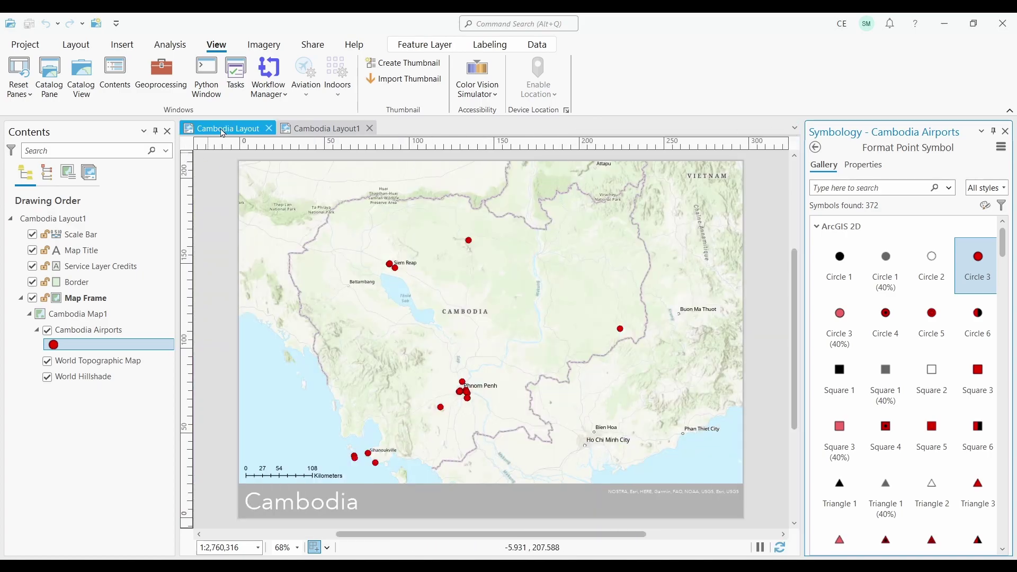
{"action": "left_click", "coordinate": [225, 129]}
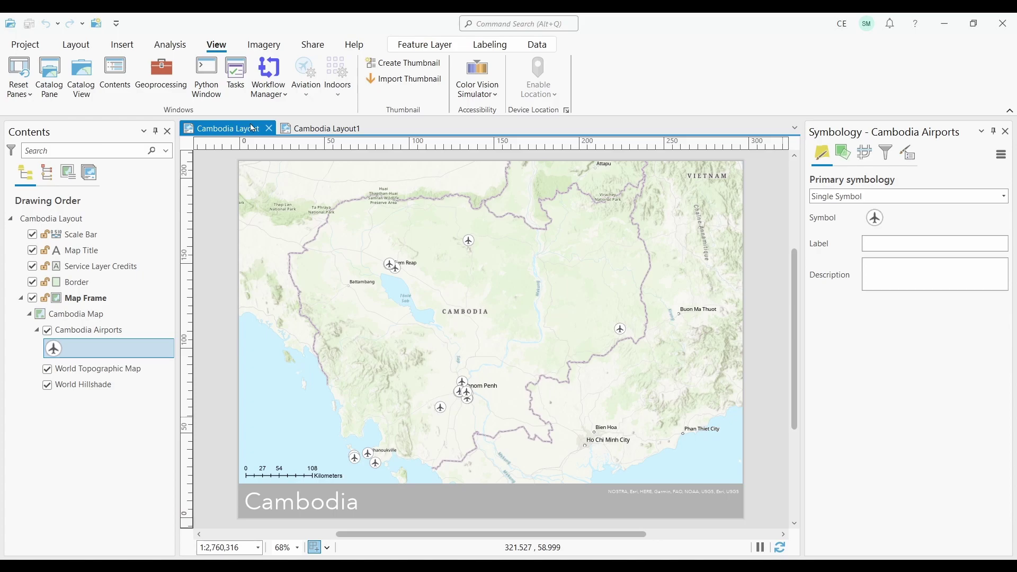
- Go back to Cambodia Layout1, close Symbology, and reopen the Catalog pane
{"action": "left_click", "coordinate": [313, 130]}
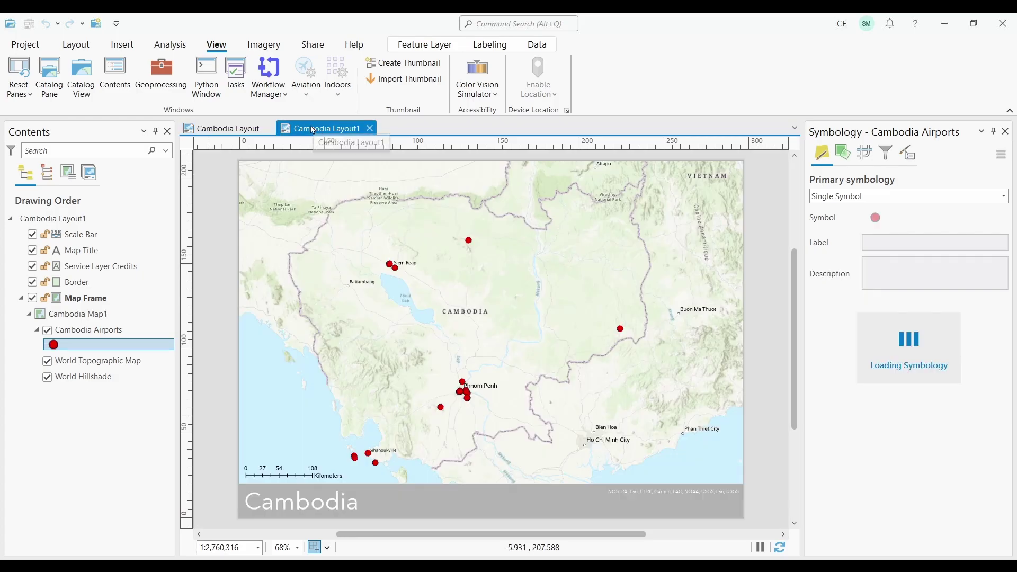
{"action": "left_click", "coordinate": [1005, 131]}
{"action": "left_click", "coordinate": [50, 76]}
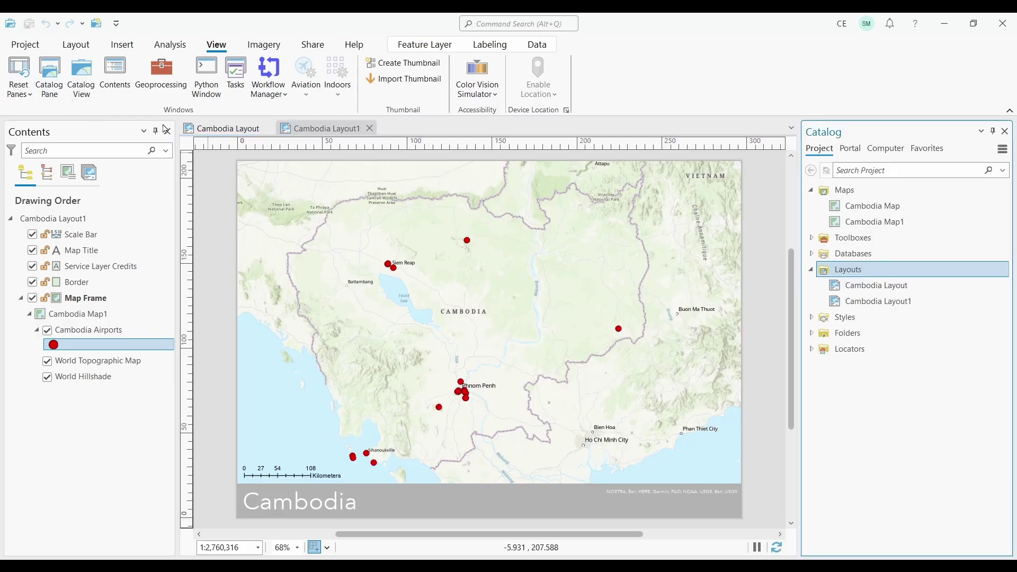